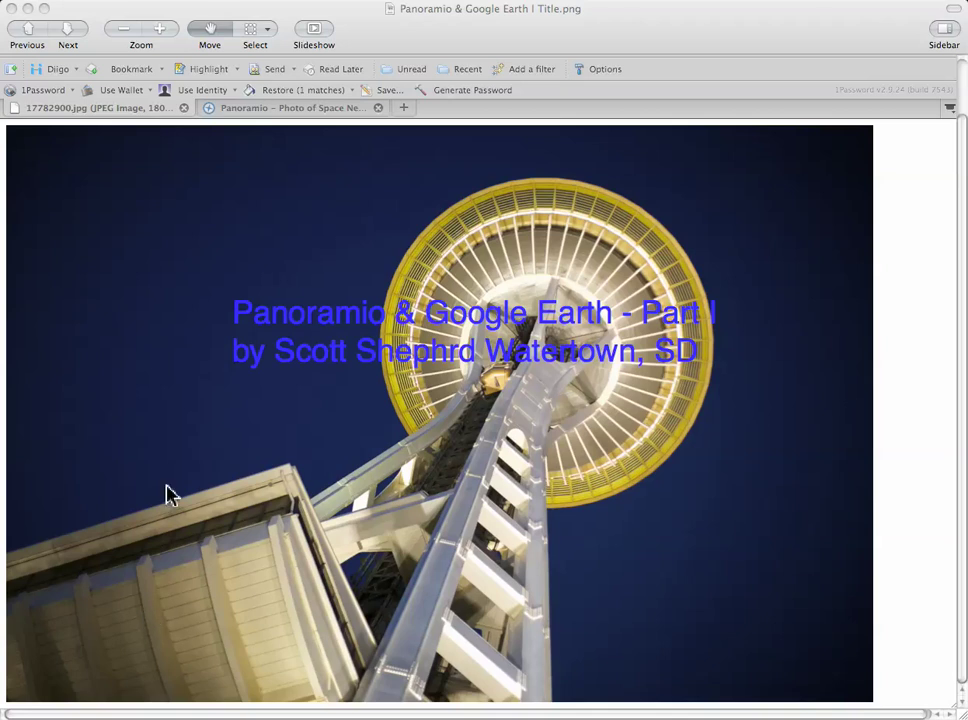
# Close the Panoramio title picture to reveal the Space Needle photo page and its location map.
pyautogui.click(88, 20)
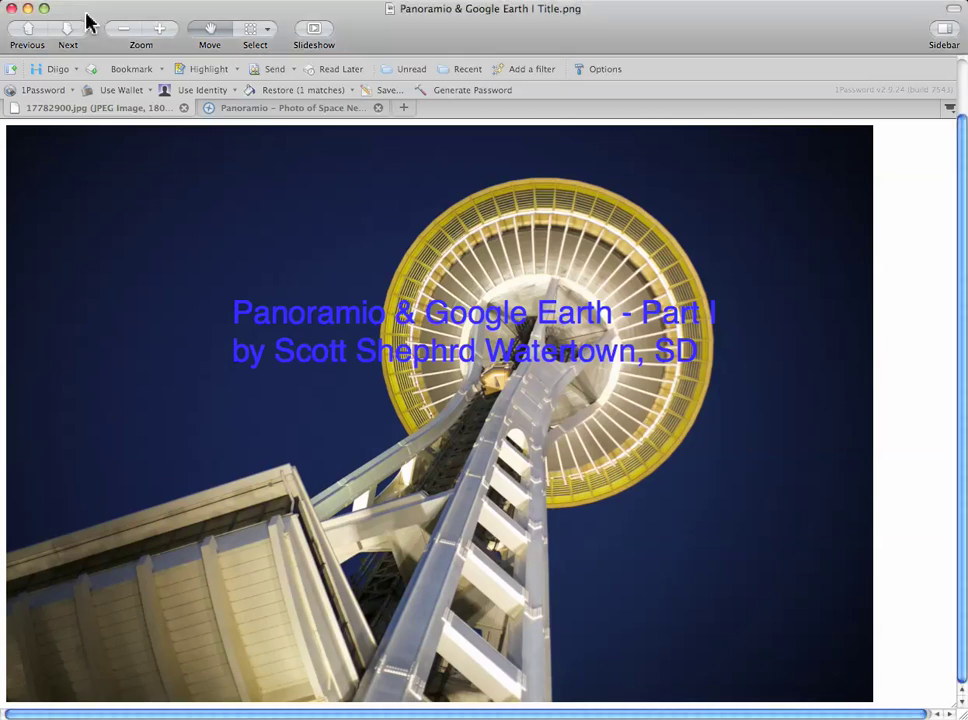
pyautogui.click(28, 11)
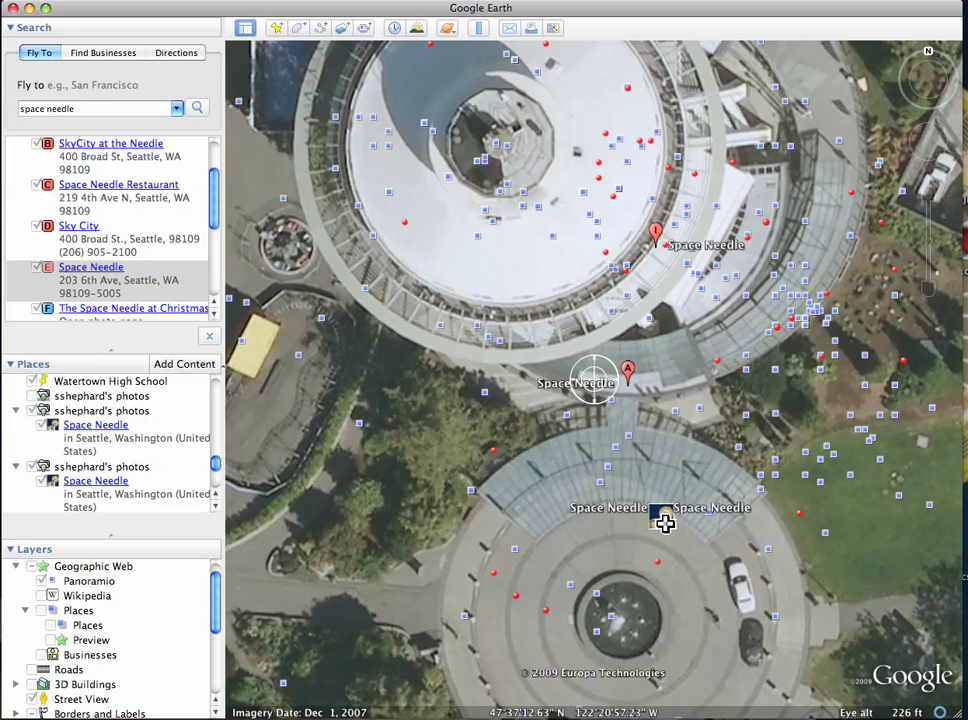
pyautogui.click(663, 521)
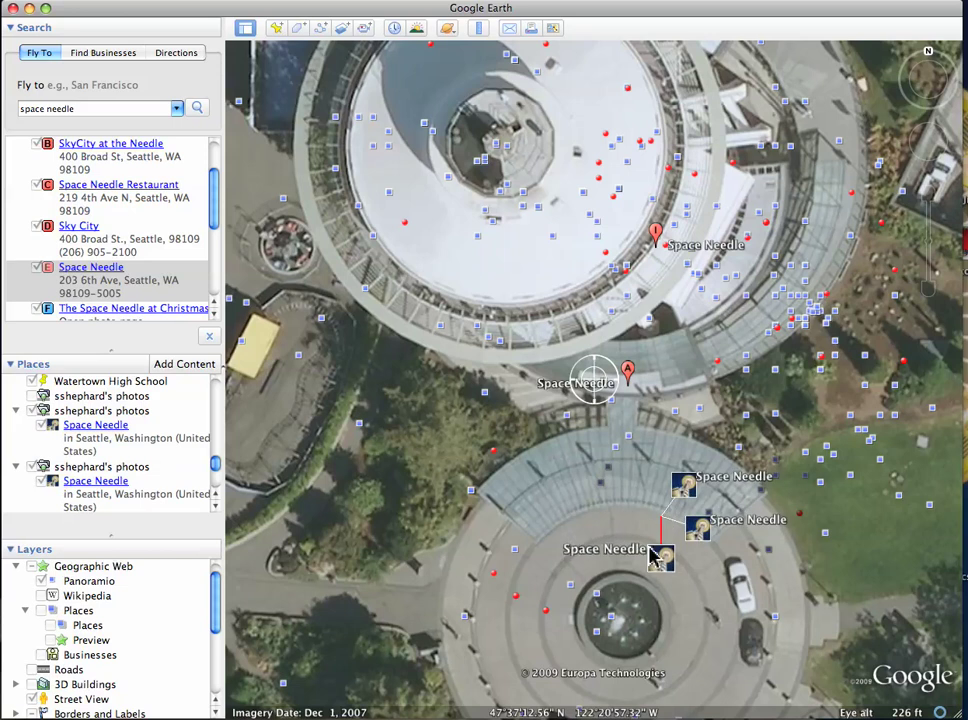
pyautogui.click(660, 557)
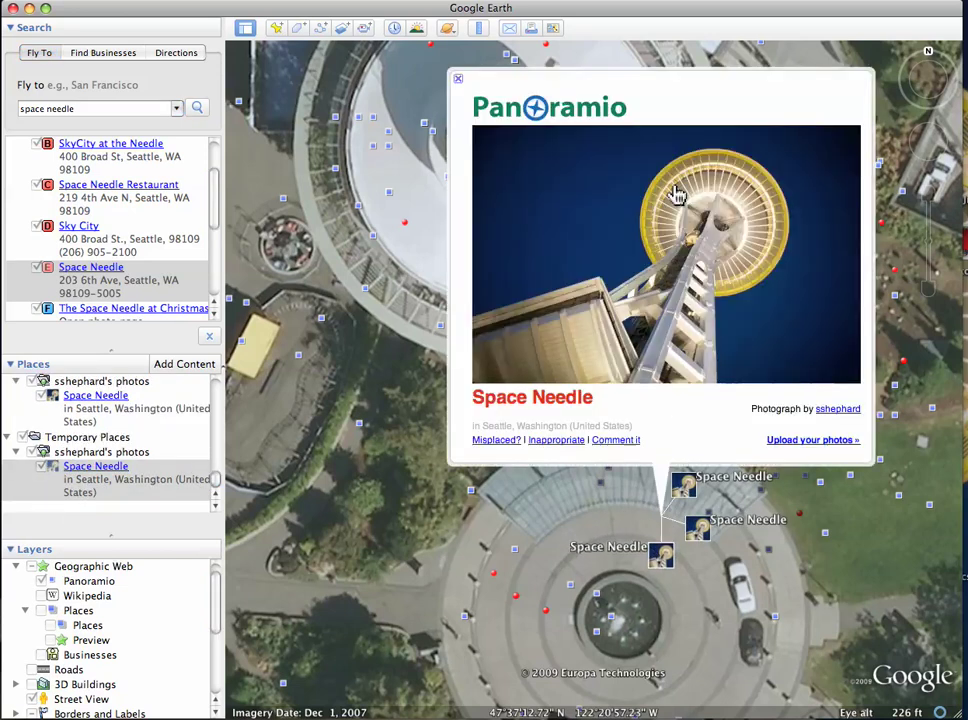
pyautogui.click(458, 80)
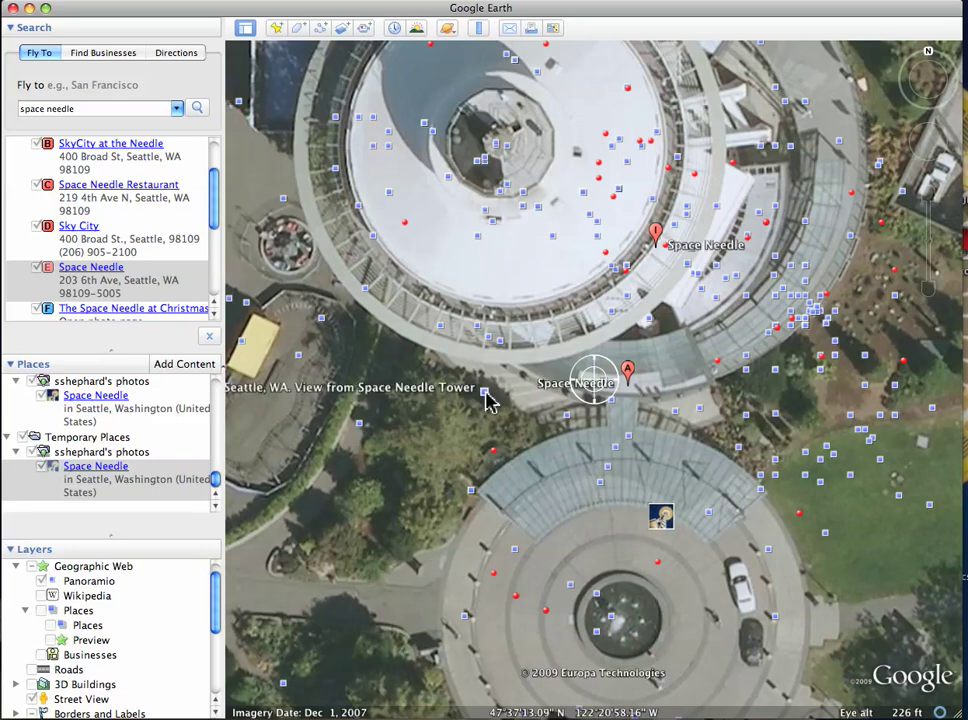
pyautogui.click(487, 395)
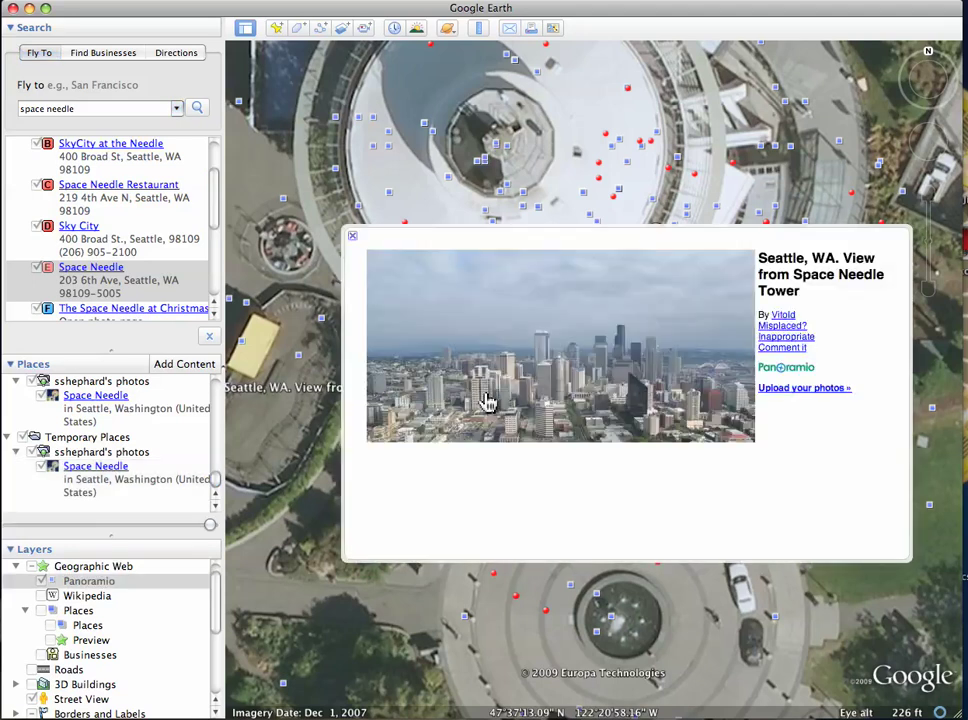
pyautogui.click(352, 242)
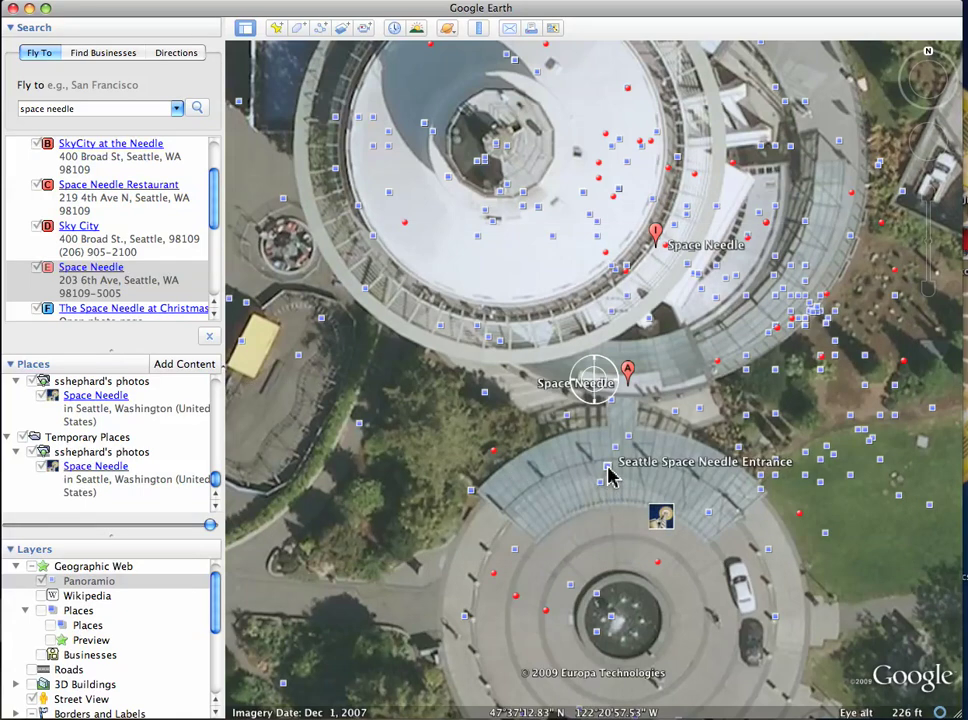
pyautogui.click(608, 468)
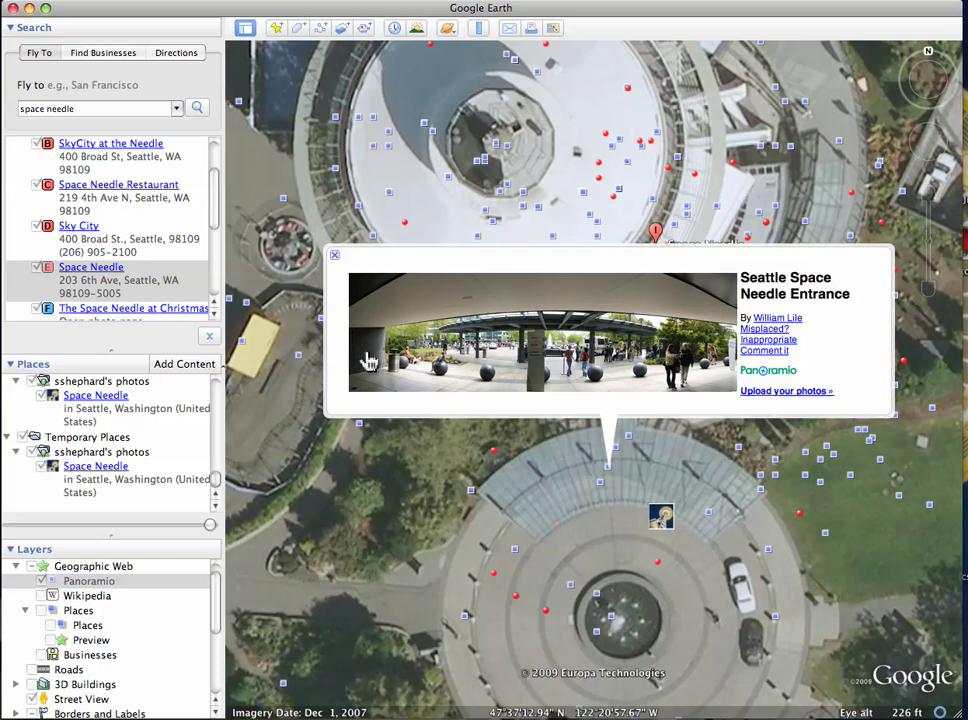
# Close the entrance photo popup and enter ground-level Street View at 398 Broad St.
pyautogui.click(336, 259)
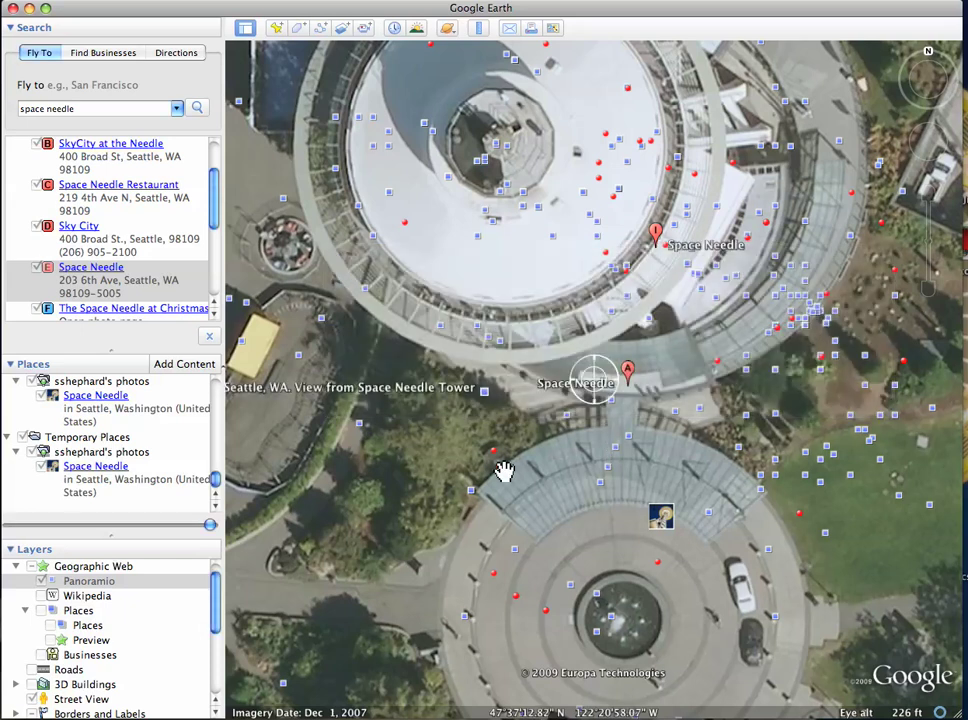
pyautogui.scroll(3, 504, 471)
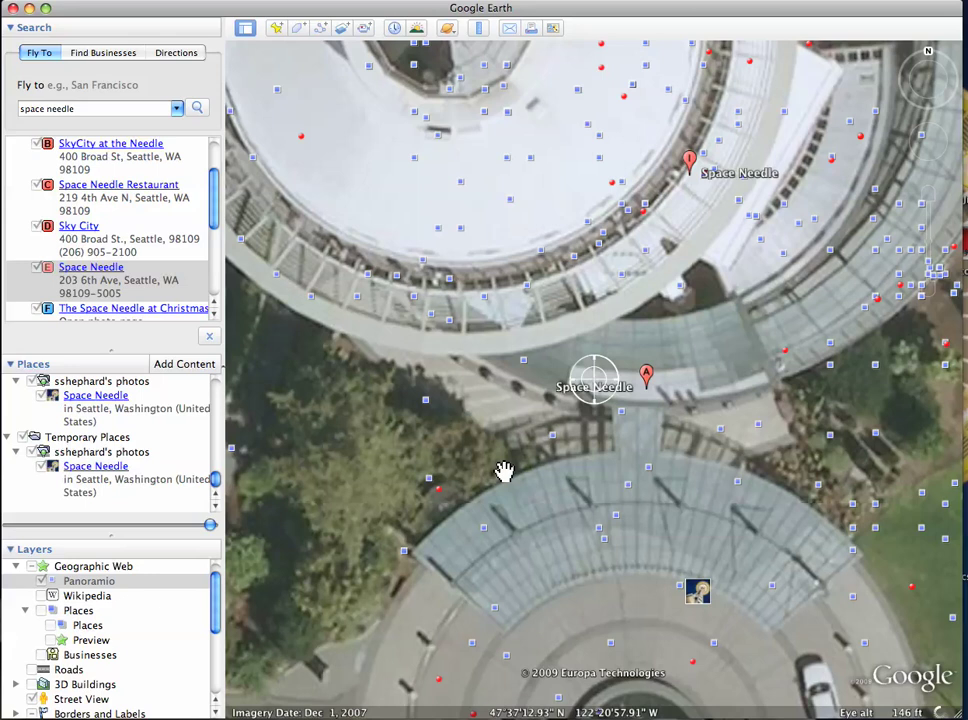
pyautogui.scroll(-3, 504, 471)
pyautogui.scroll(-3, 504, 471)
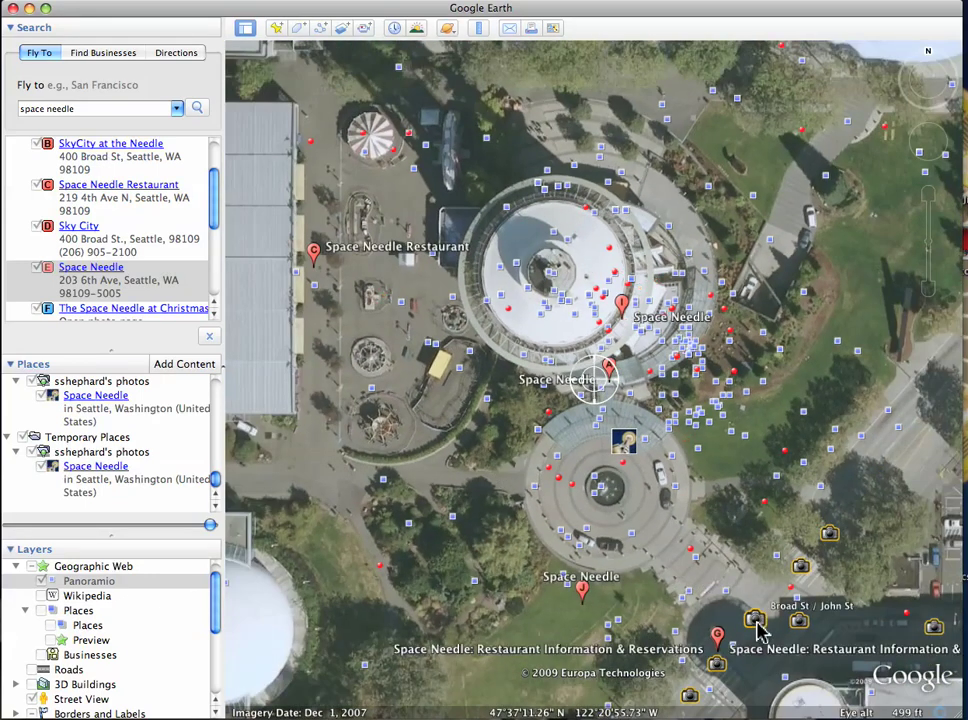
pyautogui.scroll(3, 760, 631)
pyautogui.scroll(-5, 760, 637)
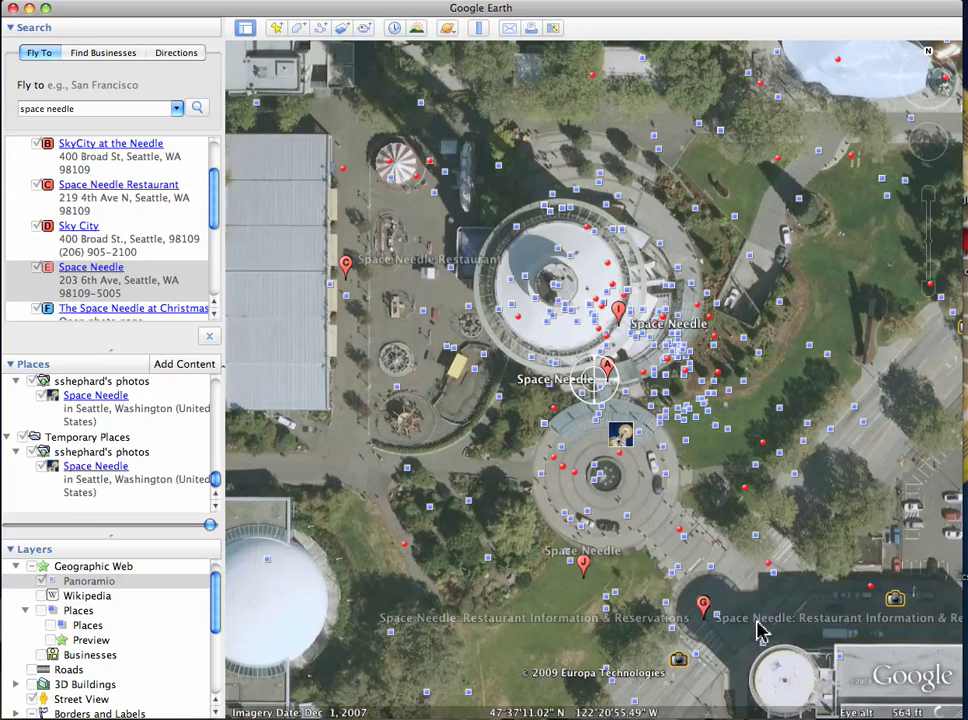
pyautogui.scroll(3, 703, 600)
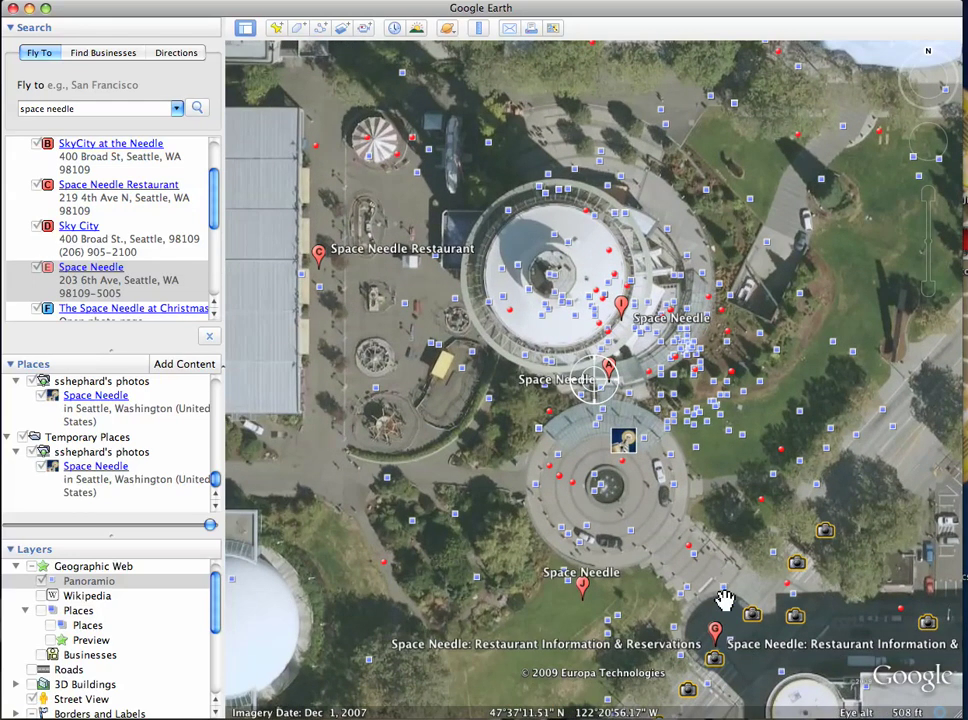
pyautogui.click(715, 662)
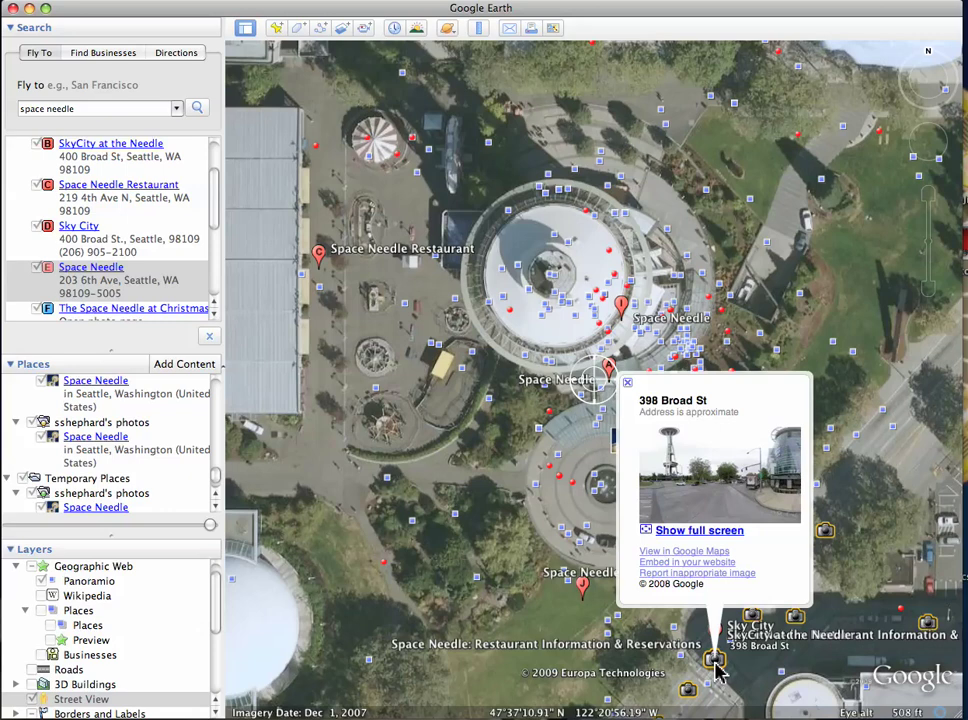
pyautogui.click(695, 532)
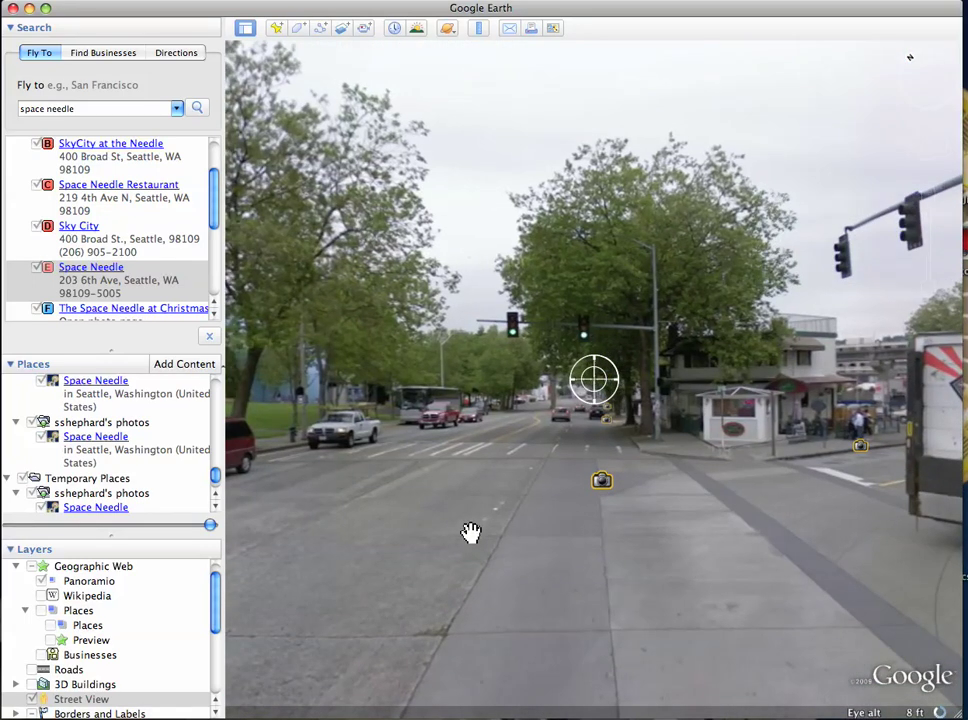
# Look around to the Space Needle base, tilt up to its top, then back down to the plaza.
pyautogui.moveTo(400, 491); pyautogui.dragTo(614, 478)
pyautogui.moveTo(411, 480); pyautogui.dragTo(486, 482)
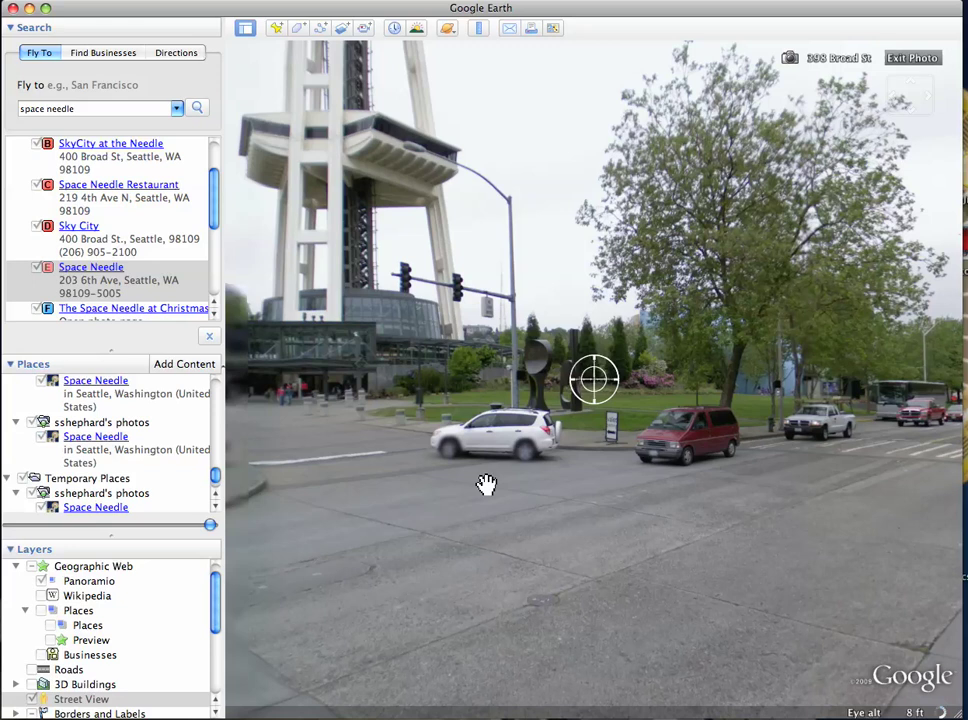
pyautogui.moveTo(369, 482); pyautogui.dragTo(491, 479)
pyautogui.moveTo(336, 478); pyautogui.dragTo(440, 471)
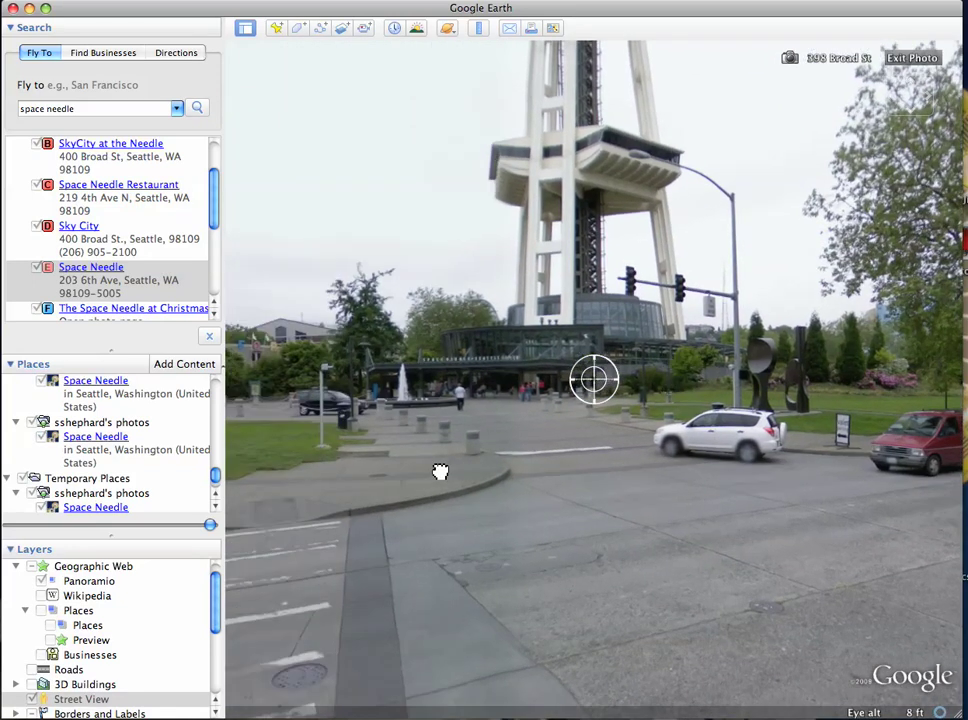
pyautogui.moveTo(317, 493); pyautogui.dragTo(367, 674)
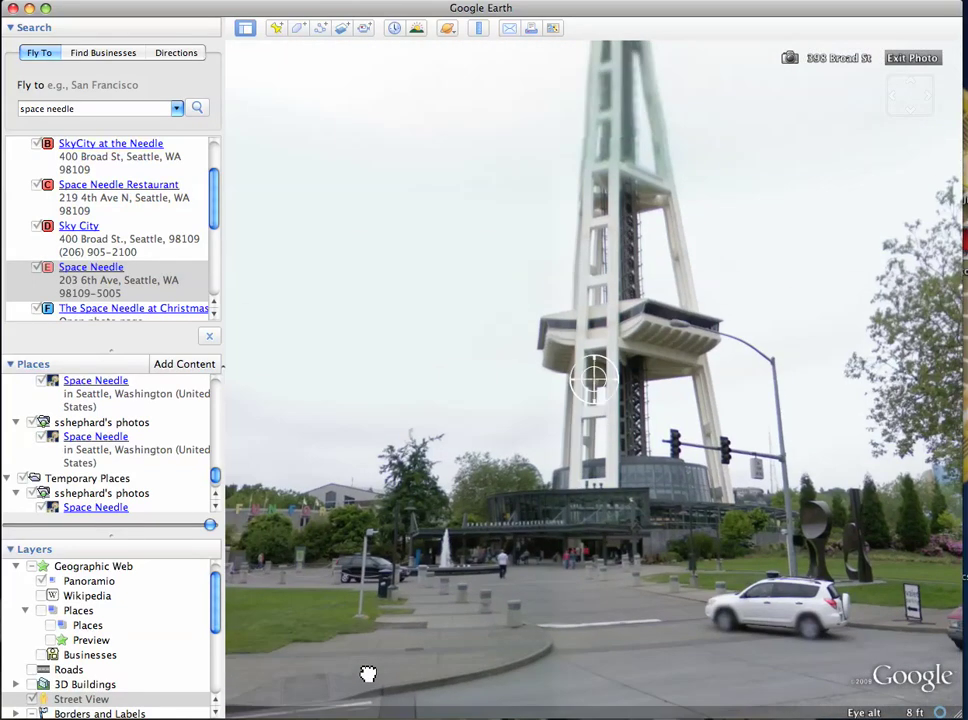
pyautogui.moveTo(376, 454); pyautogui.dragTo(360, 597)
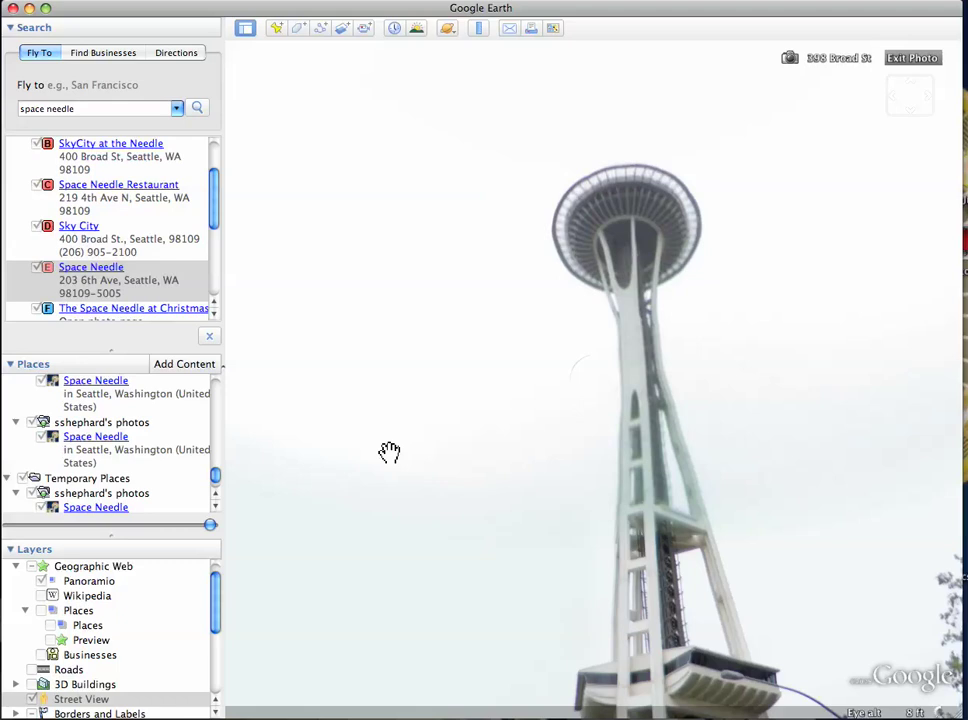
pyautogui.moveTo(389, 452); pyautogui.dragTo(398, 318)
pyautogui.moveTo(391, 489); pyautogui.dragTo(406, 335)
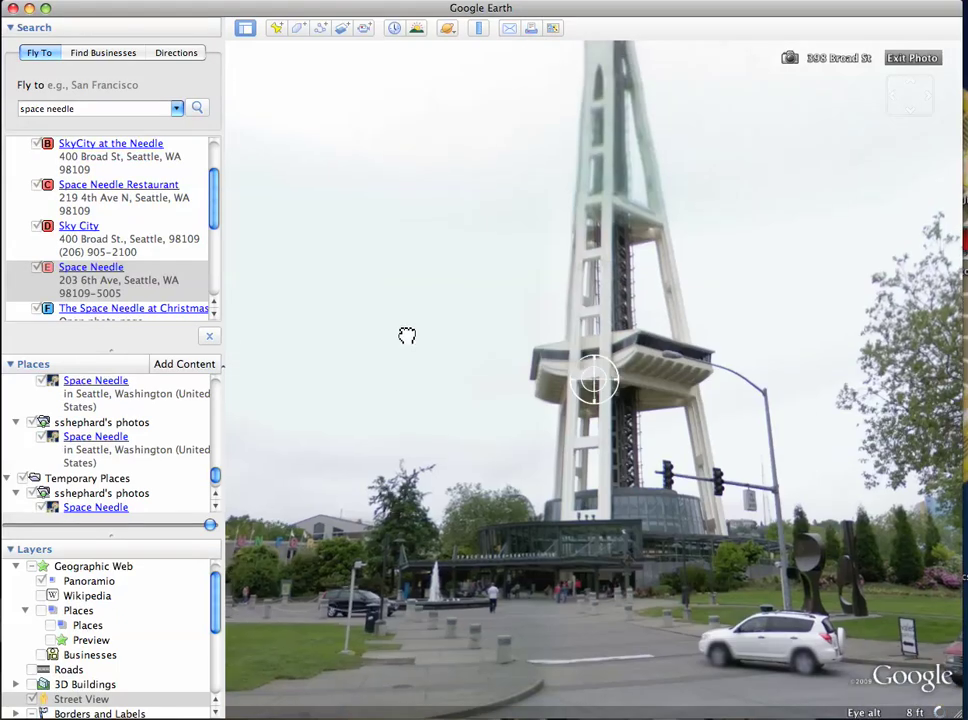
pyautogui.moveTo(395, 493); pyautogui.dragTo(402, 335)
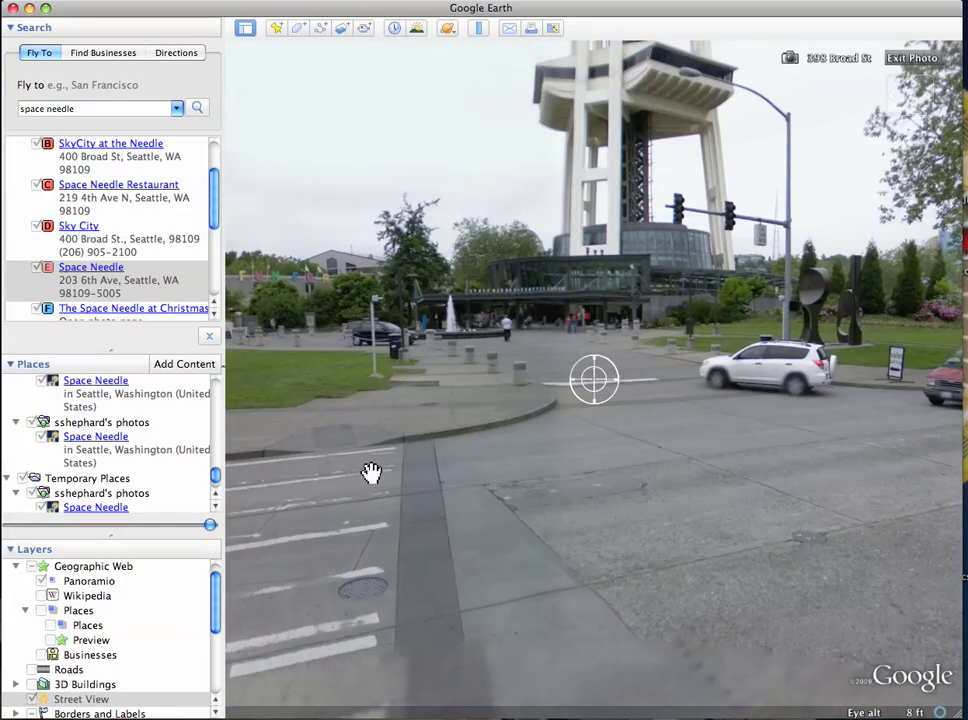
# Turn toward the street with the red sculpture and walk twice forward along Broad St.
pyautogui.moveTo(372, 471)
pyautogui.mouseDown()
pyautogui.moveTo(545, 471)
pyautogui.moveTo(545, 449)
pyautogui.mouseUp()
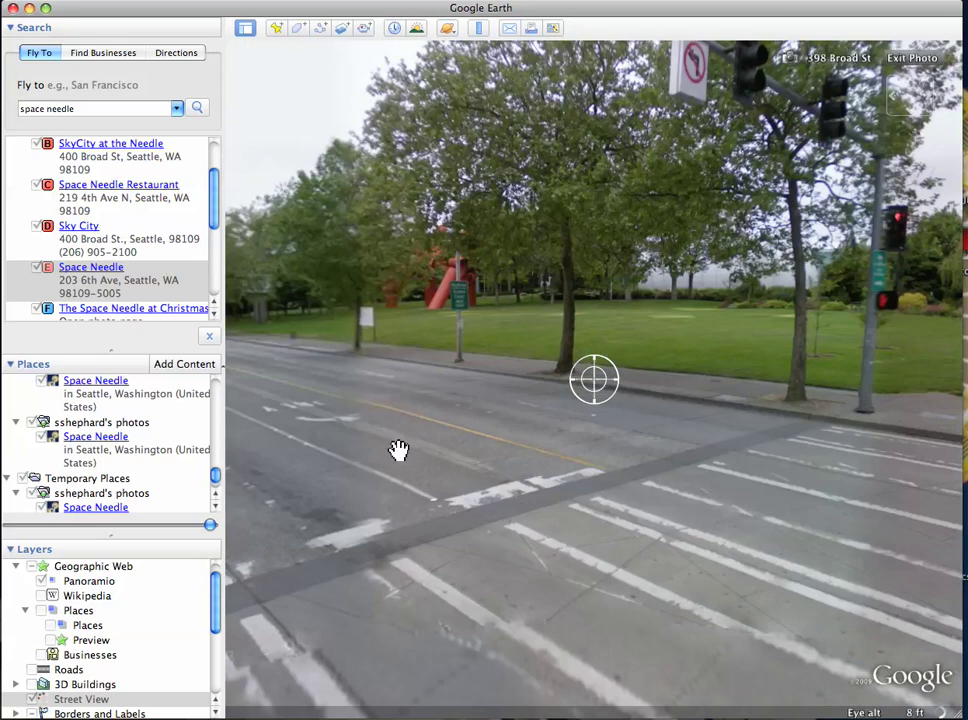
pyautogui.moveTo(398, 449); pyautogui.dragTo(545, 448)
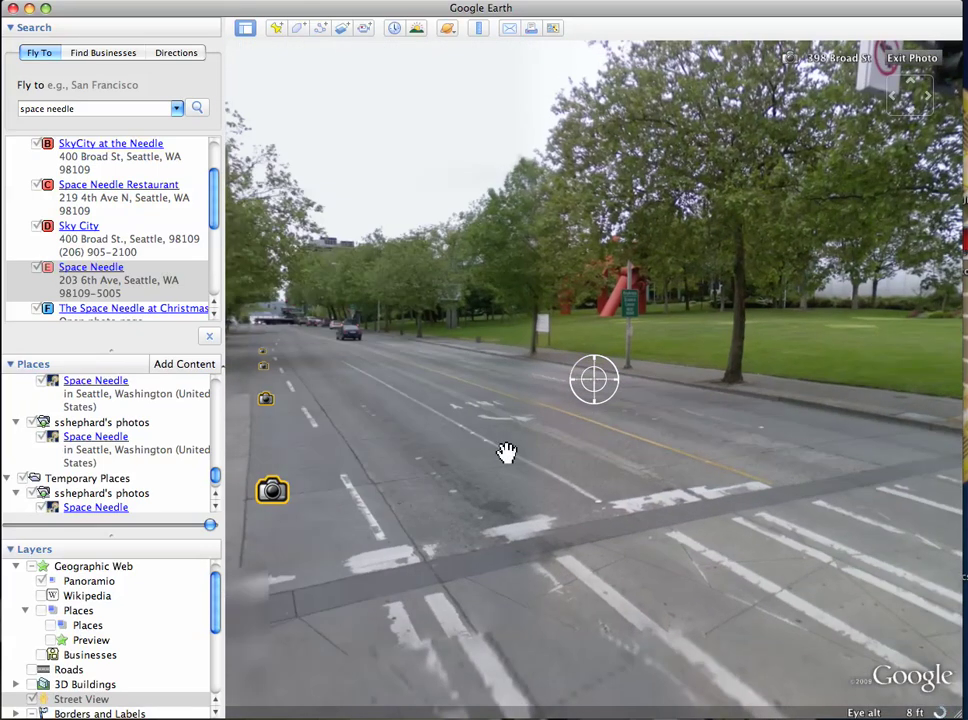
pyautogui.moveTo(875, 119)
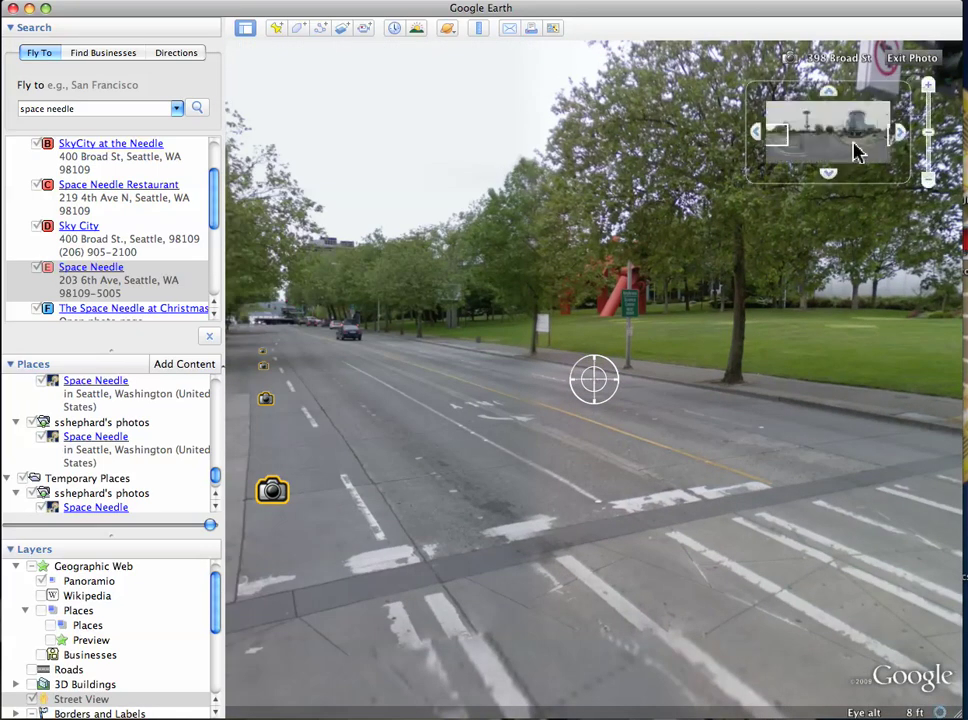
pyautogui.doubleClick(465, 287)
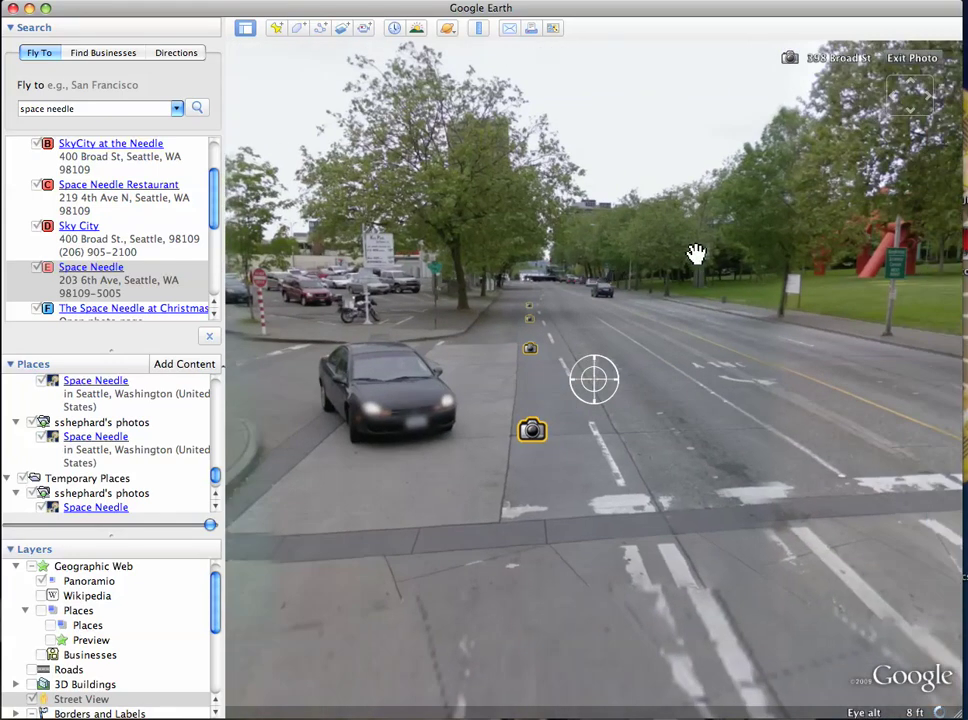
pyautogui.moveTo(700, 256); pyautogui.dragTo(797, 253)
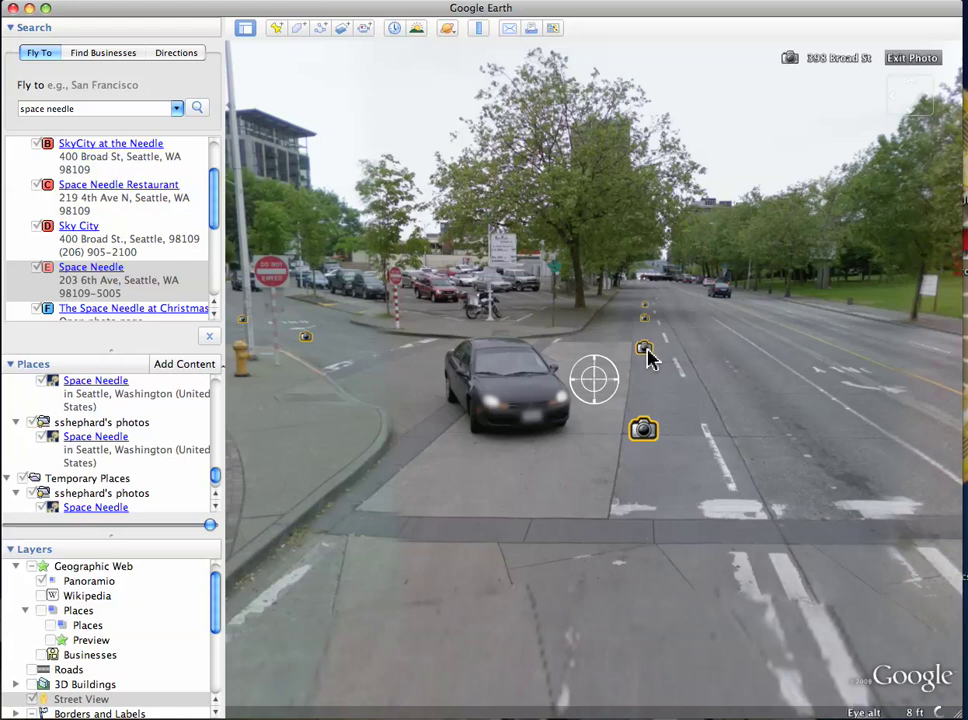
pyautogui.doubleClick(647, 354)
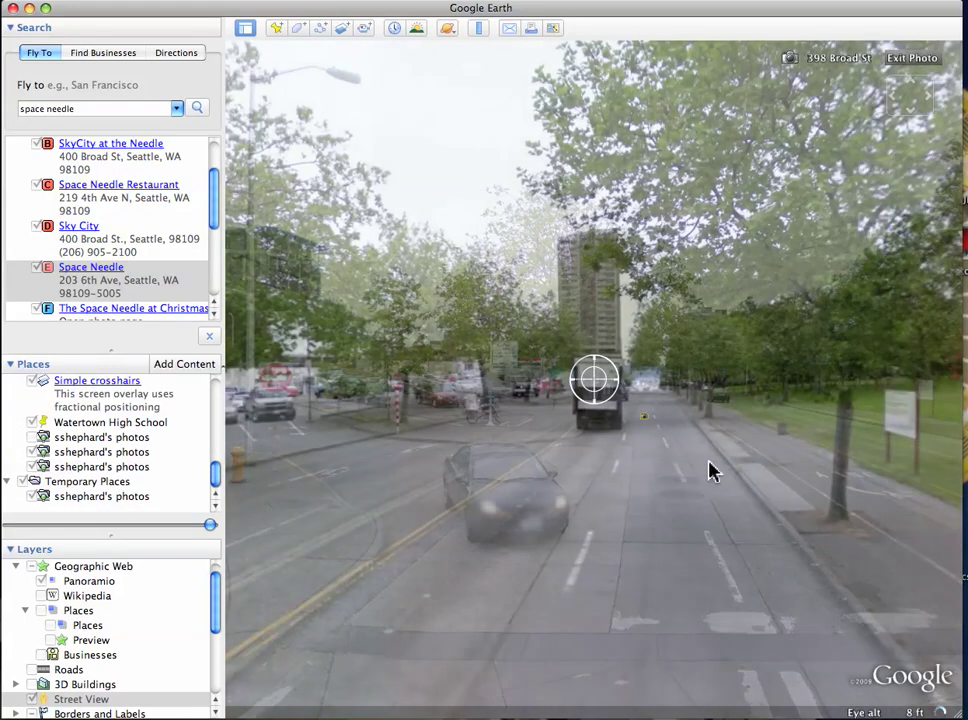
# Turn right to face the Science Center sign with the greenhouse lawn centered.
pyautogui.moveTo(732, 417); pyautogui.dragTo(421, 376)
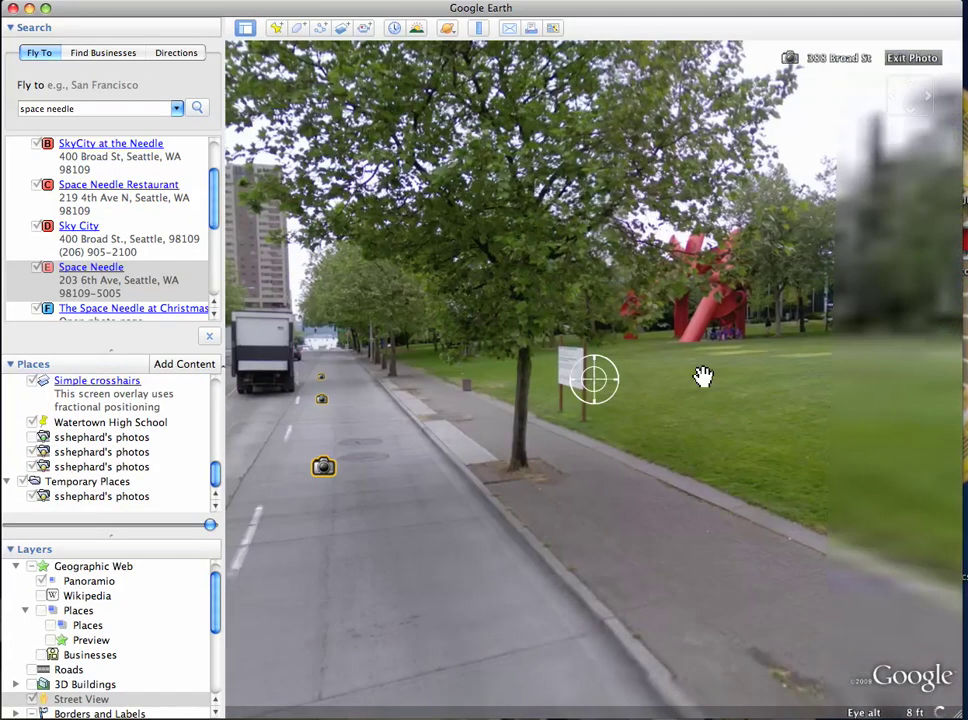
pyautogui.moveTo(703, 376); pyautogui.dragTo(467, 361)
pyautogui.moveTo(570, 356); pyautogui.dragTo(357, 359)
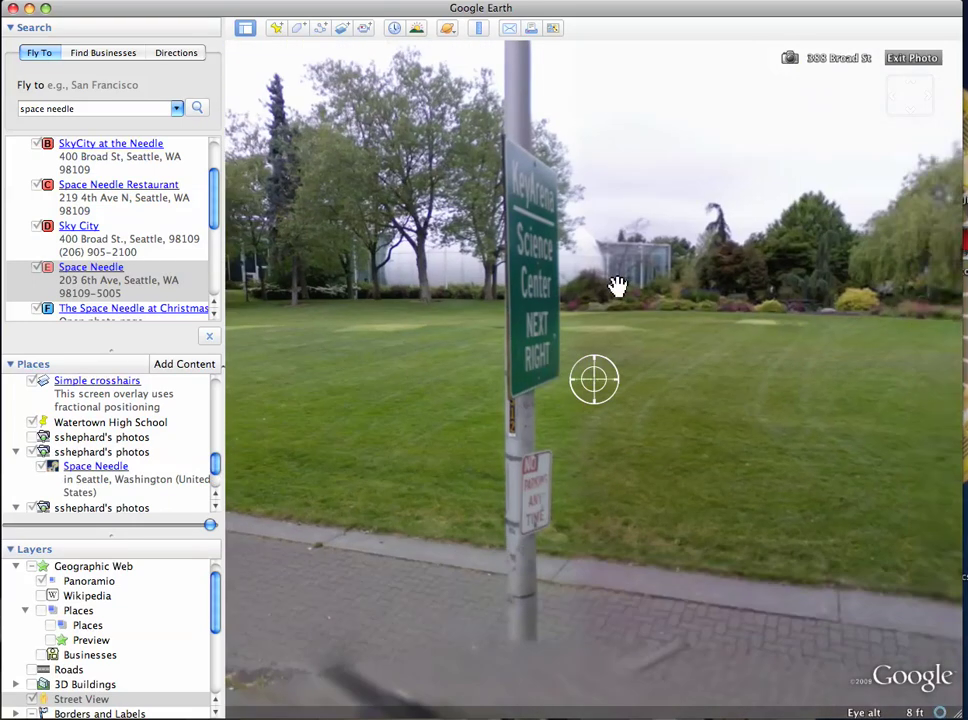
pyautogui.moveTo(696, 266); pyautogui.dragTo(443, 251)
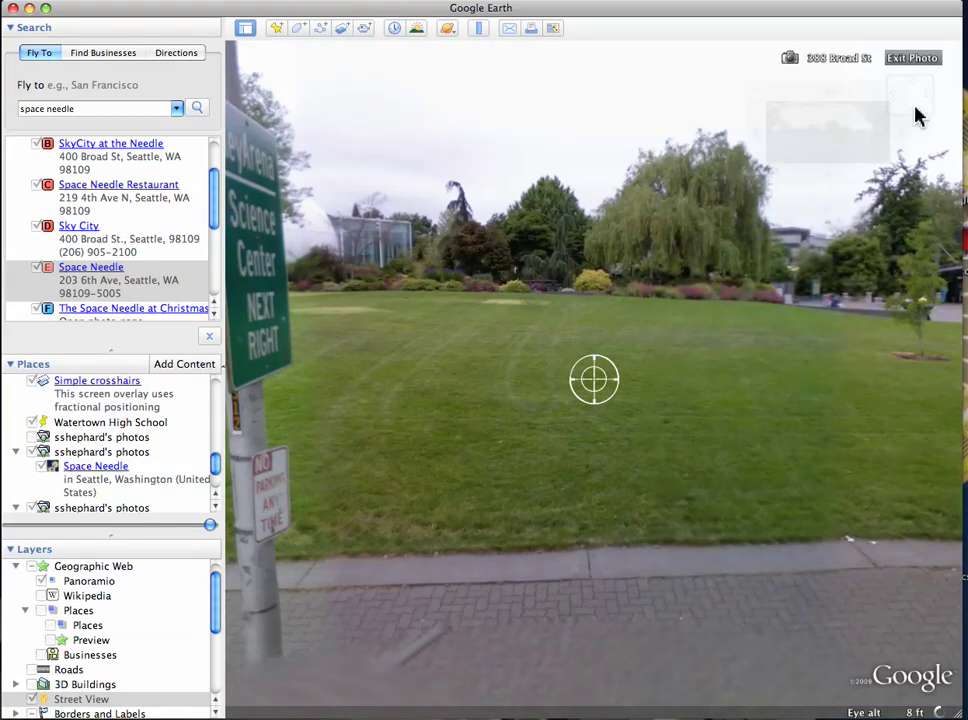
# Exit Street View back to the 3D aerial view near the Space Needle.
pyautogui.click(918, 60)
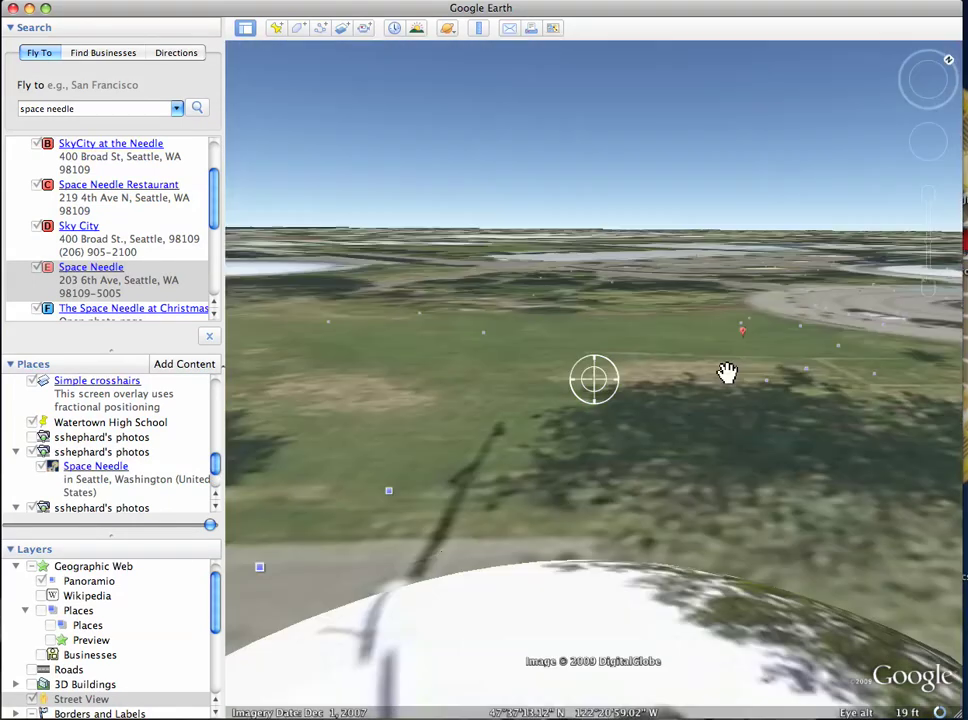